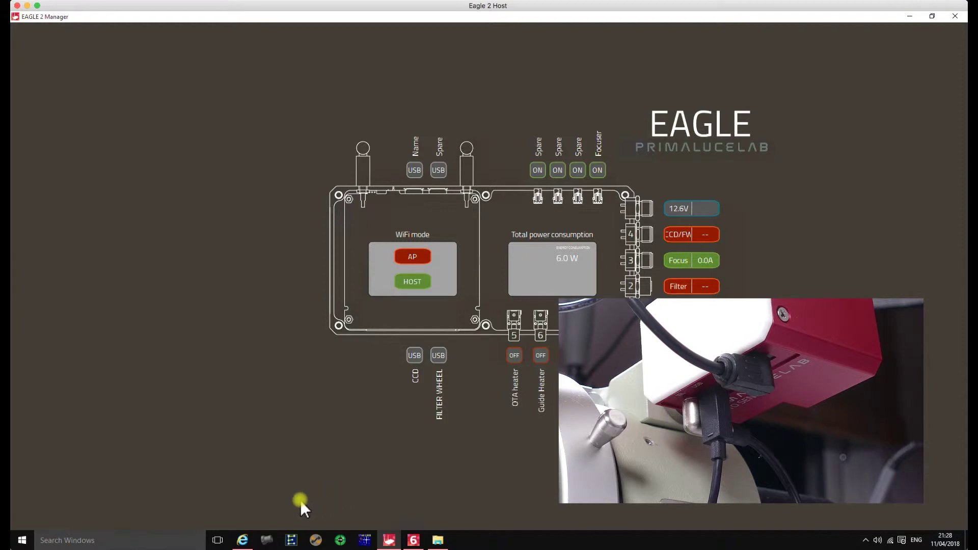
Scroll through the SESTO SENSO downloads page in the browser
{"action": "left_click", "coordinate": [243, 541]}
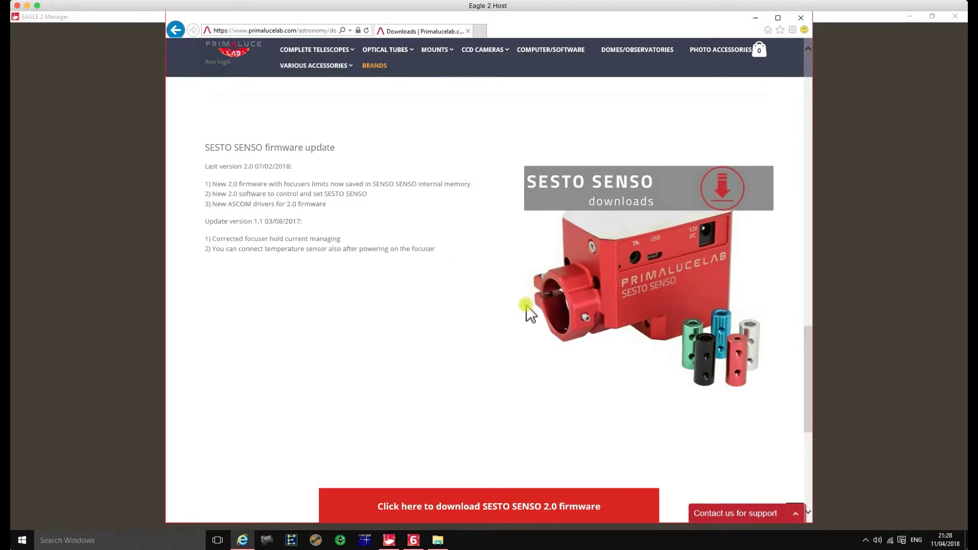
{"action": "scroll", "coordinate": [527, 313], "scroll_direction": "down", "scroll_amount": 1}
{"action": "scroll", "coordinate": [527, 313], "scroll_direction": "up", "scroll_amount": 1}
{"action": "scroll", "coordinate": [523, 235], "scroll_direction": "down", "scroll_amount": 2}
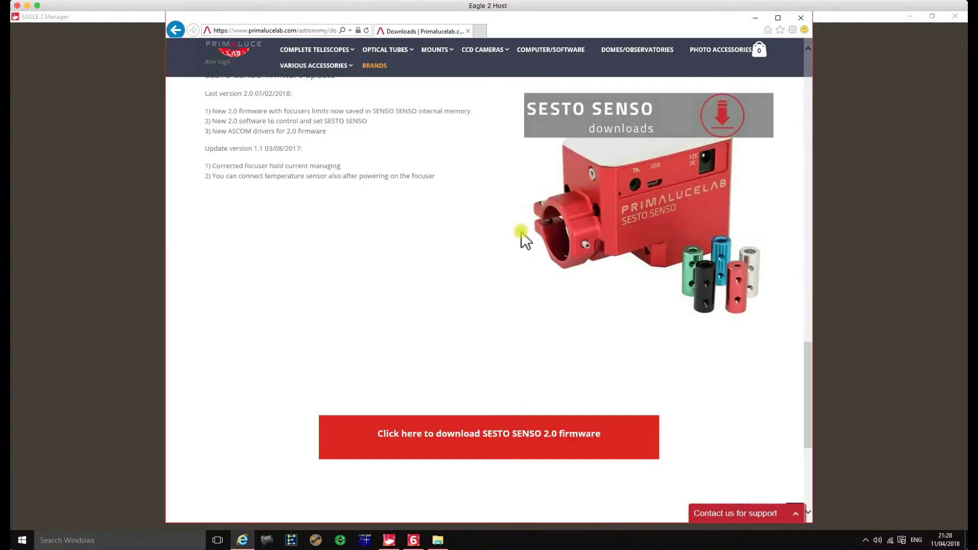
Open the SESTO SENSO control window and connect the focuser on COM3, showing firmware 2.00
{"action": "left_click", "coordinate": [756, 18]}
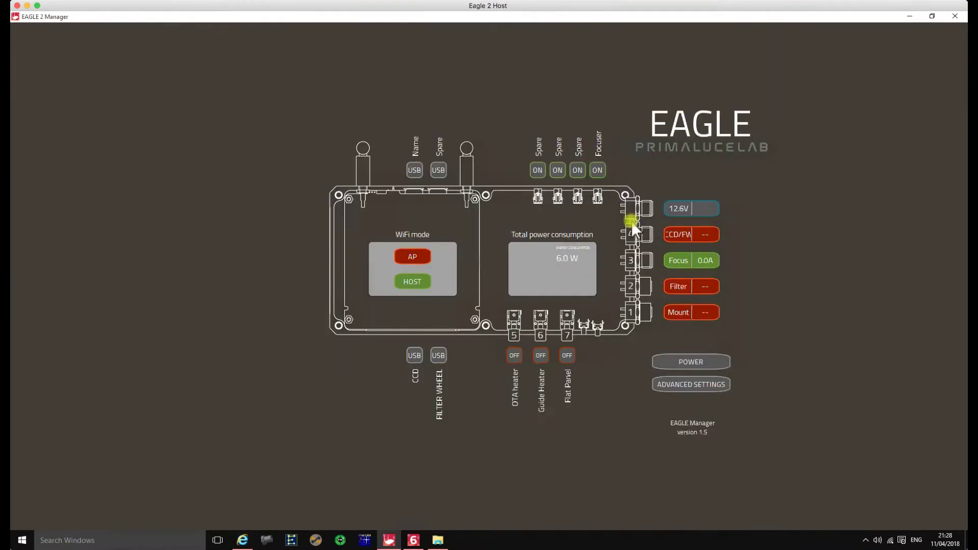
{"action": "left_click", "coordinate": [413, 540]}
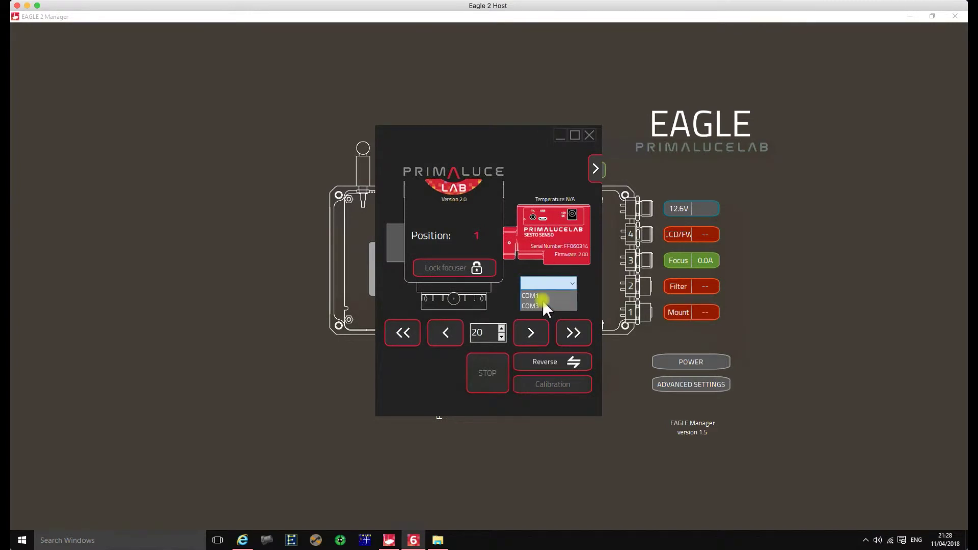
{"action": "left_click", "coordinate": [543, 305]}
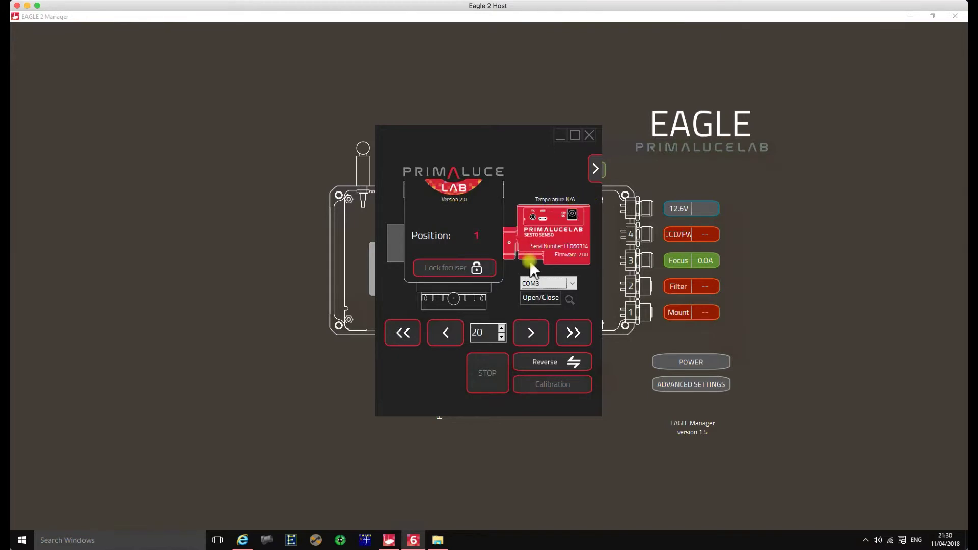
Disconnect the focuser from COM3 and close the SESTO SENSO window to return to EAGLE Manager
{"action": "left_click", "coordinate": [542, 283]}
{"action": "left_click", "coordinate": [622, 93]}
{"action": "left_click", "coordinate": [541, 298]}
{"action": "left_click", "coordinate": [592, 134]}
{"action": "left_click", "coordinate": [690, 261]}
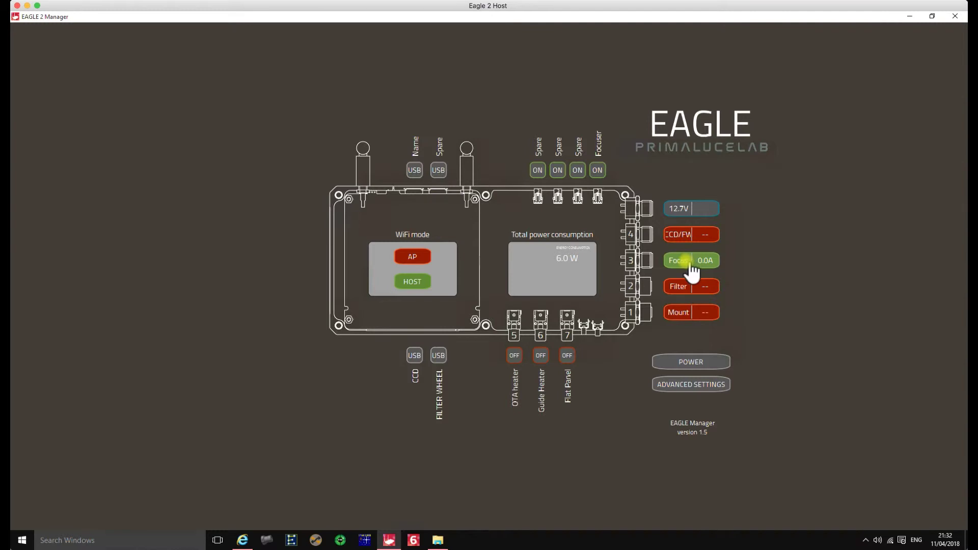
In File Explorer, open Primaluce > Sestosenso > V2.1
{"action": "left_click", "coordinate": [440, 541]}
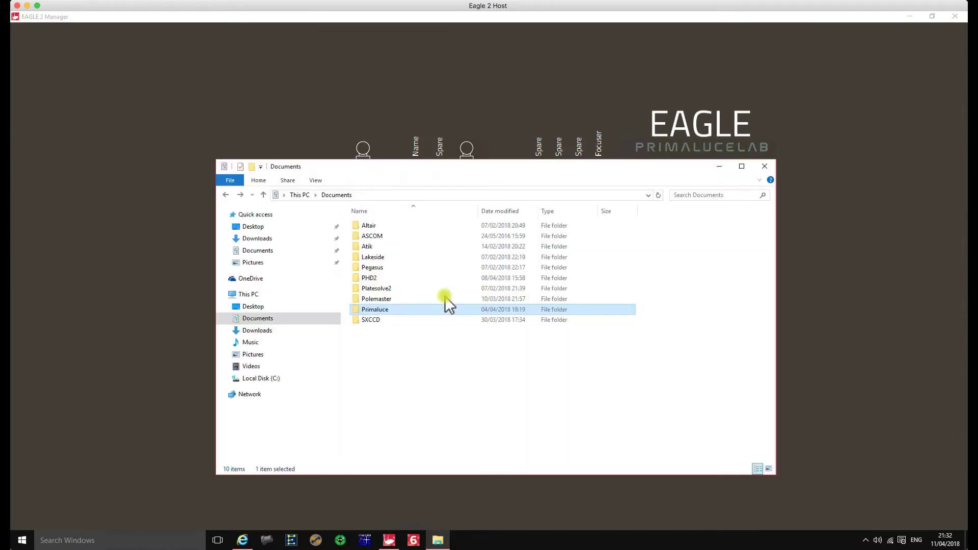
{"action": "left_click", "coordinate": [372, 311]}
{"action": "double_click", "coordinate": [372, 312]}
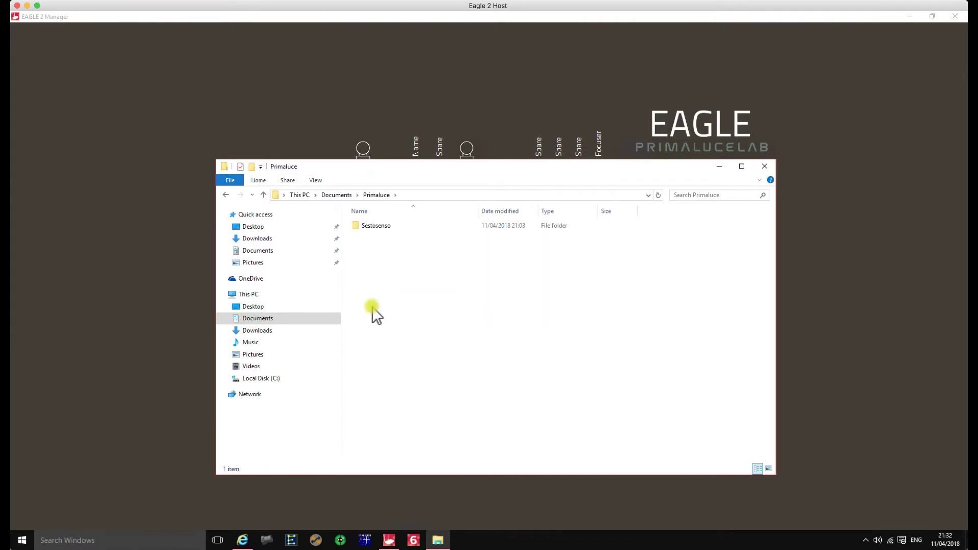
{"action": "double_click", "coordinate": [368, 228]}
{"action": "left_click", "coordinate": [367, 238]}
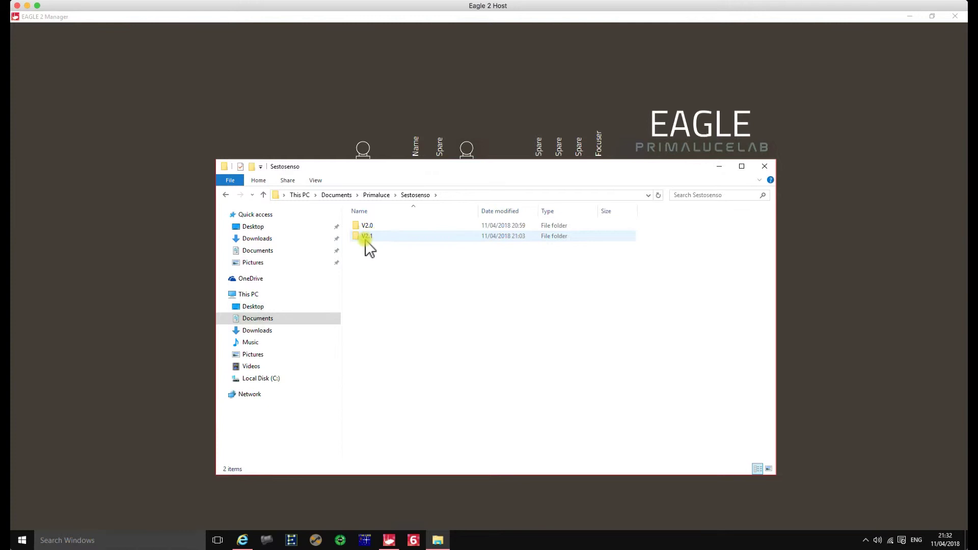
{"action": "double_click", "coordinate": [369, 239]}
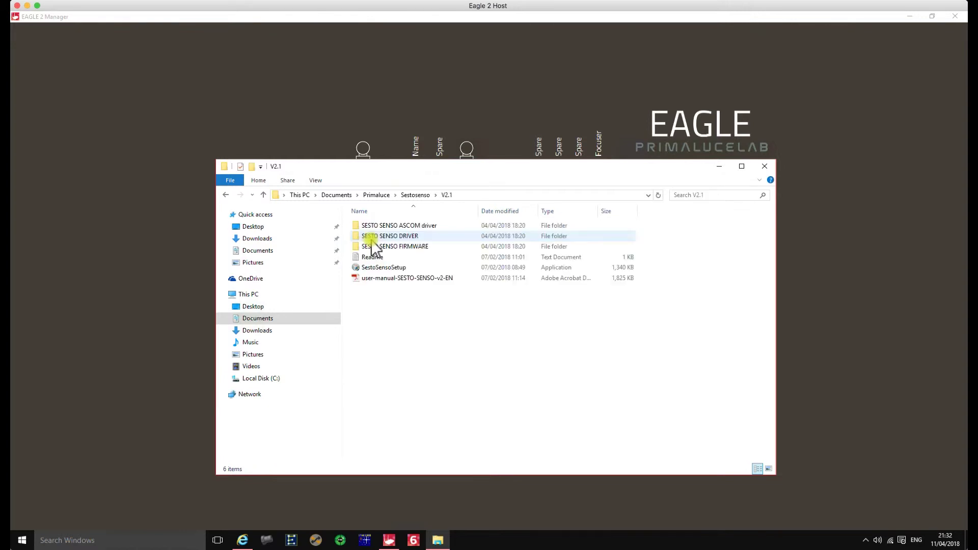
Open the SESTO SENSO FIRMWARE folder and launch the SestoSenso_FirmwareUpgrade tool
{"action": "left_click", "coordinate": [381, 239]}
{"action": "left_click", "coordinate": [379, 246]}
{"action": "double_click", "coordinate": [381, 249]}
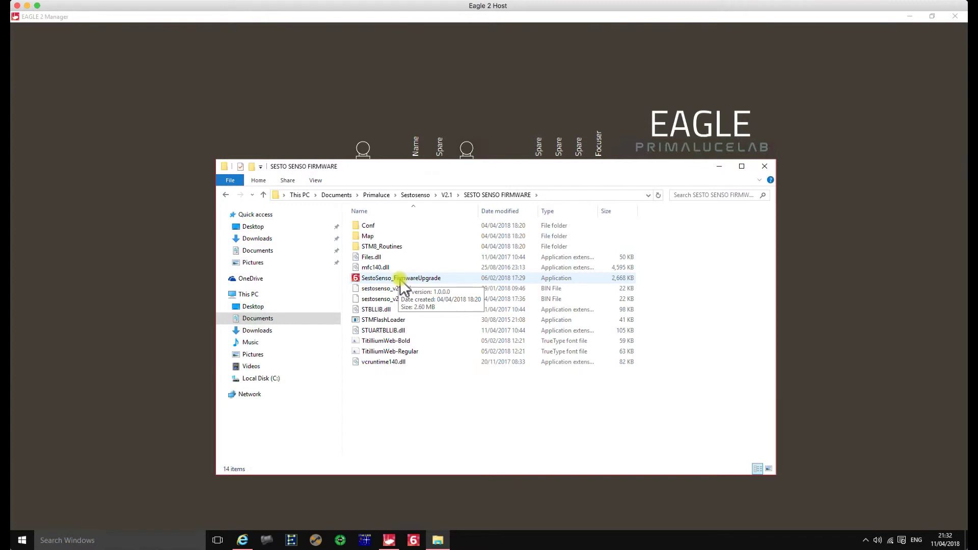
{"action": "double_click", "coordinate": [400, 280]}
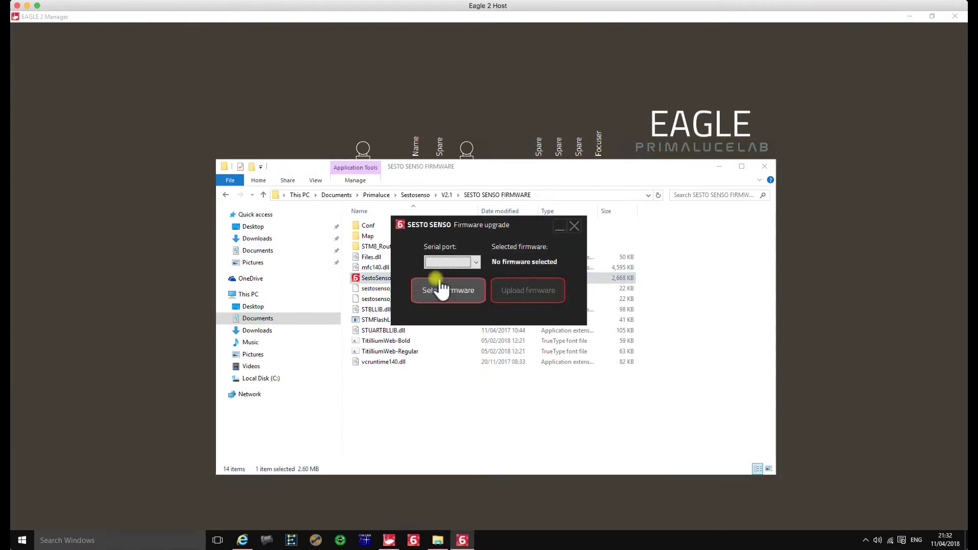
Set the serial port to COM3 and load sestosenso_v210.bin from V2.1 > SESTO SENSO FIRMWARE
{"action": "left_click", "coordinate": [469, 265]}
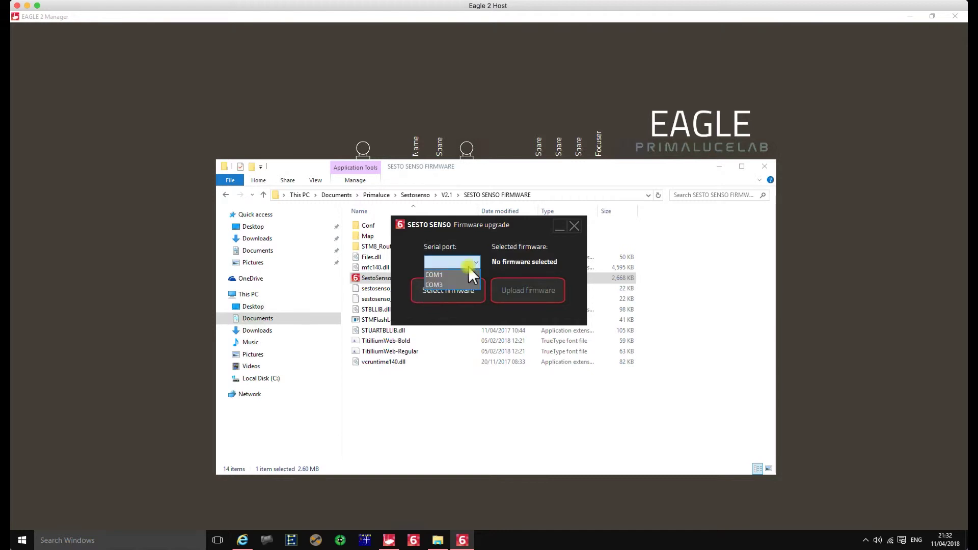
{"action": "left_click", "coordinate": [436, 283]}
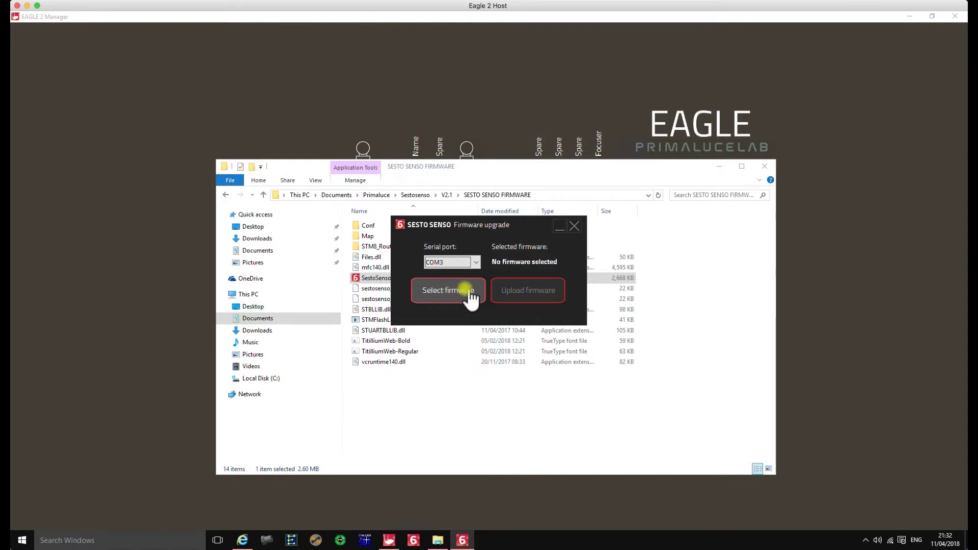
{"action": "left_click", "coordinate": [455, 291]}
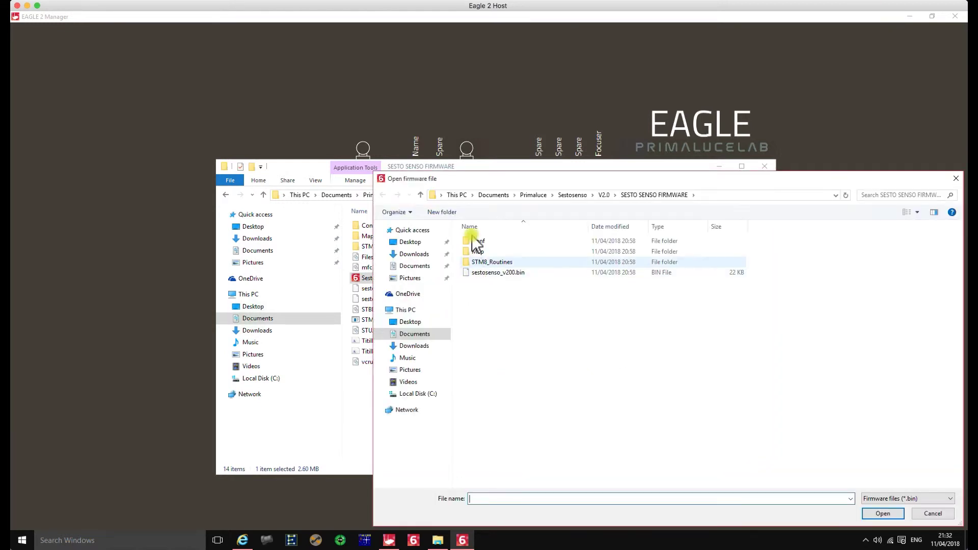
{"action": "left_click", "coordinate": [568, 196]}
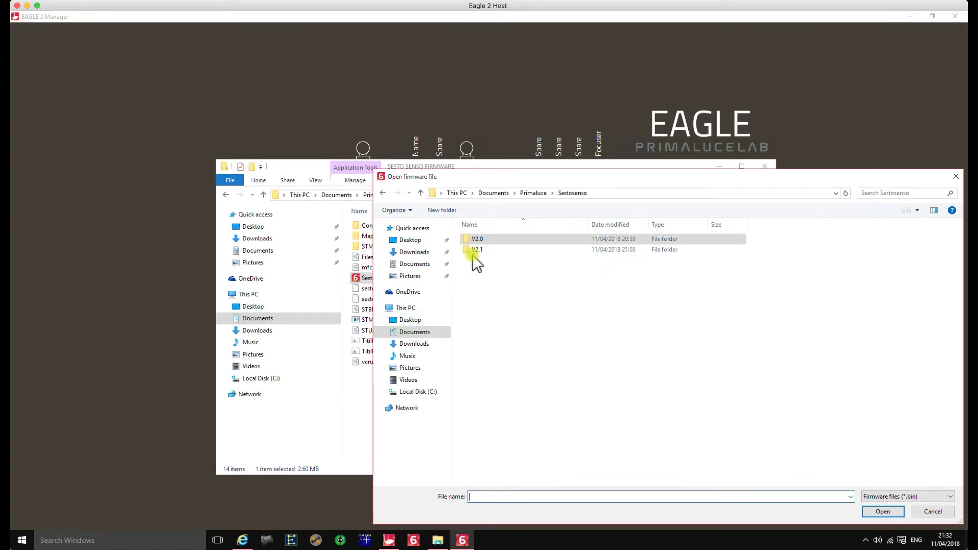
{"action": "double_click", "coordinate": [477, 250]}
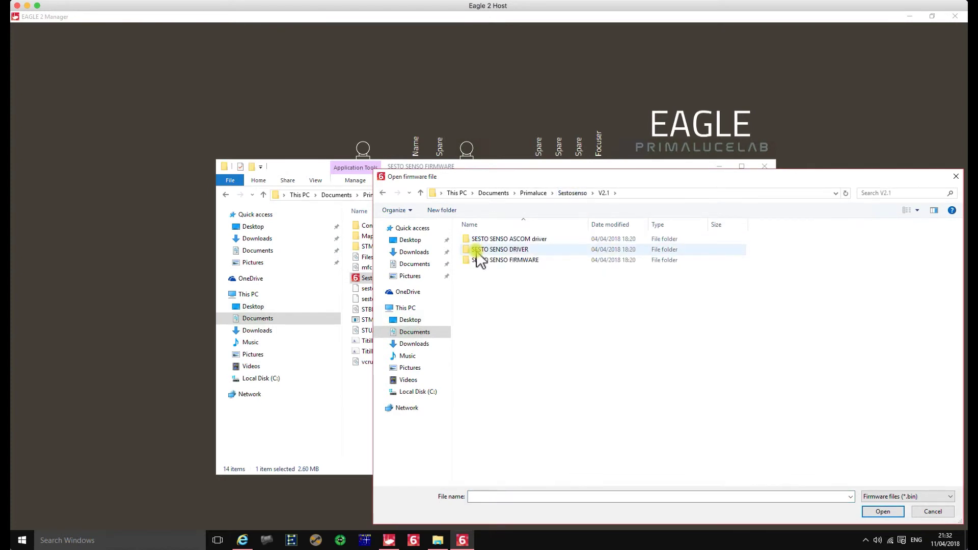
{"action": "double_click", "coordinate": [480, 260]}
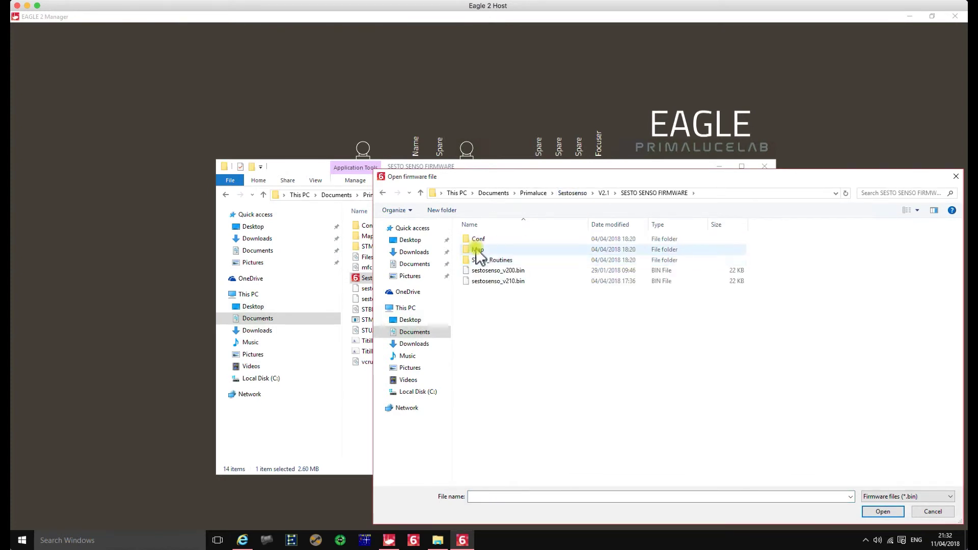
{"action": "double_click", "coordinate": [478, 286]}
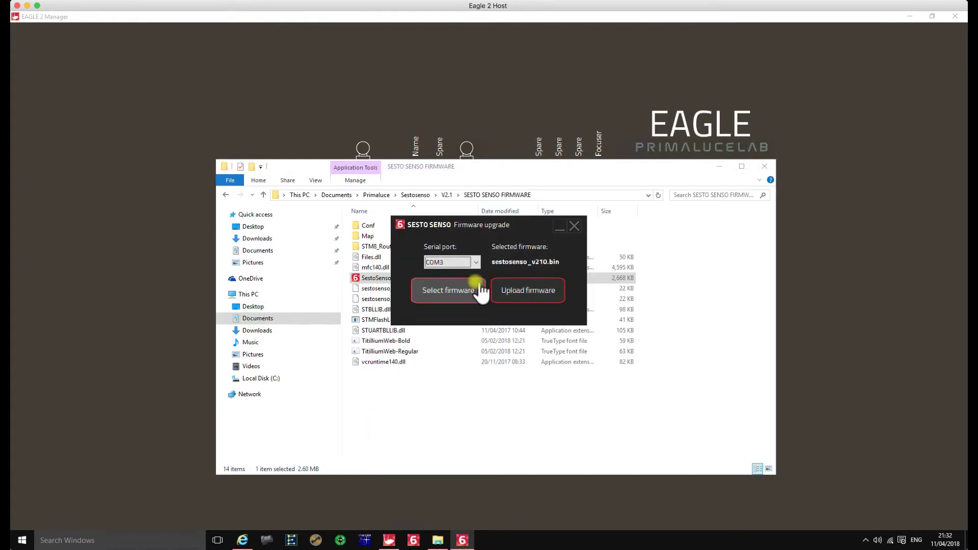
Upload sestosenso_v210.bin after reconnecting power and USB, confirm success, and close the upgrader
{"action": "left_click", "coordinate": [524, 290]}
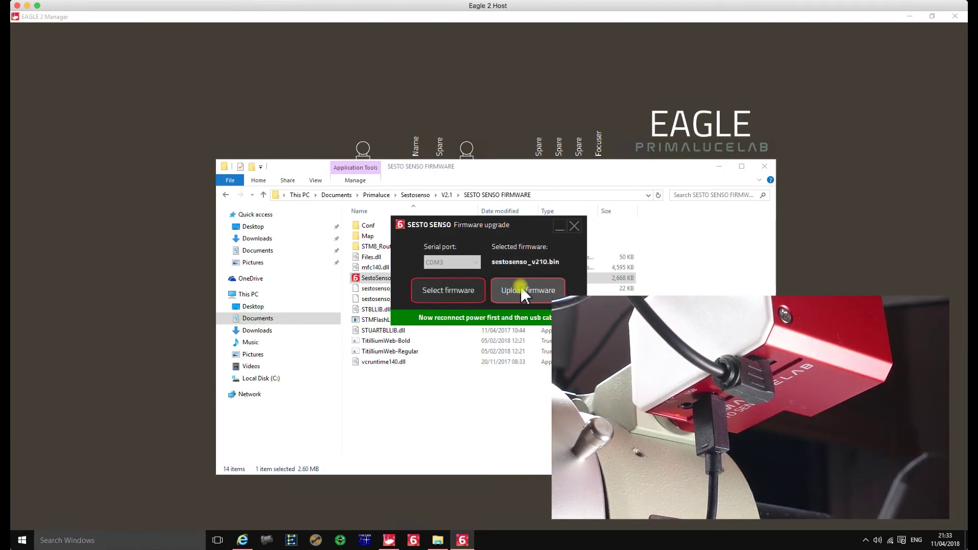
{"action": "left_click", "coordinate": [522, 289]}
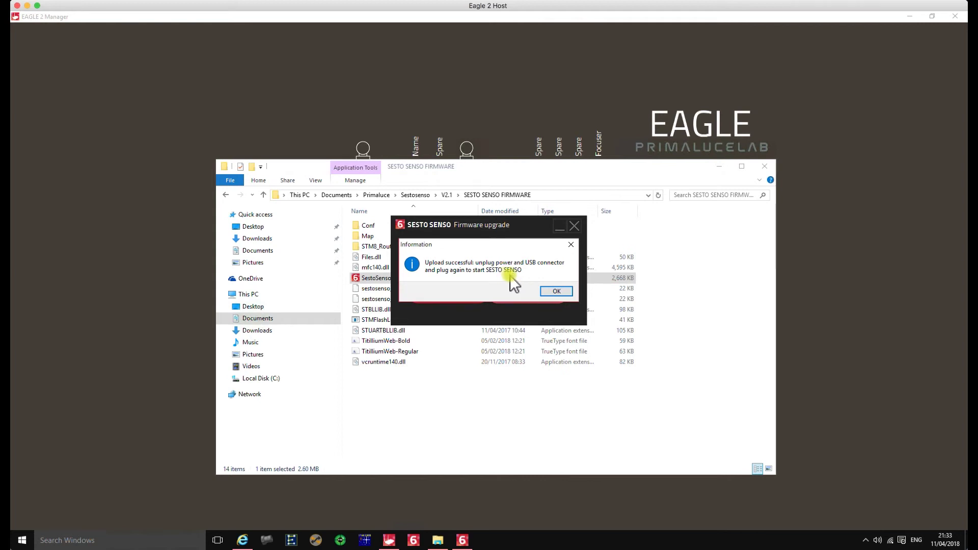
{"action": "left_click", "coordinate": [556, 292]}
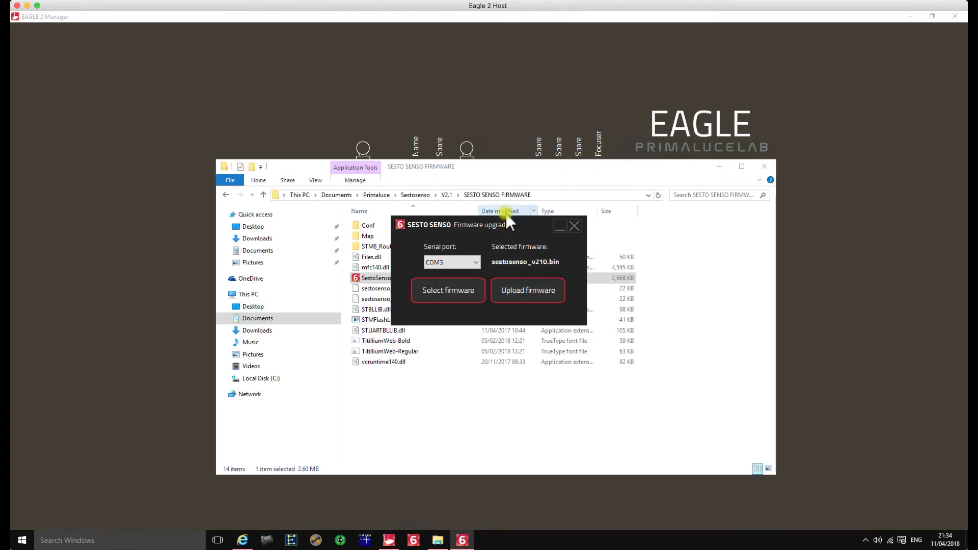
{"action": "left_click", "coordinate": [574, 226]}
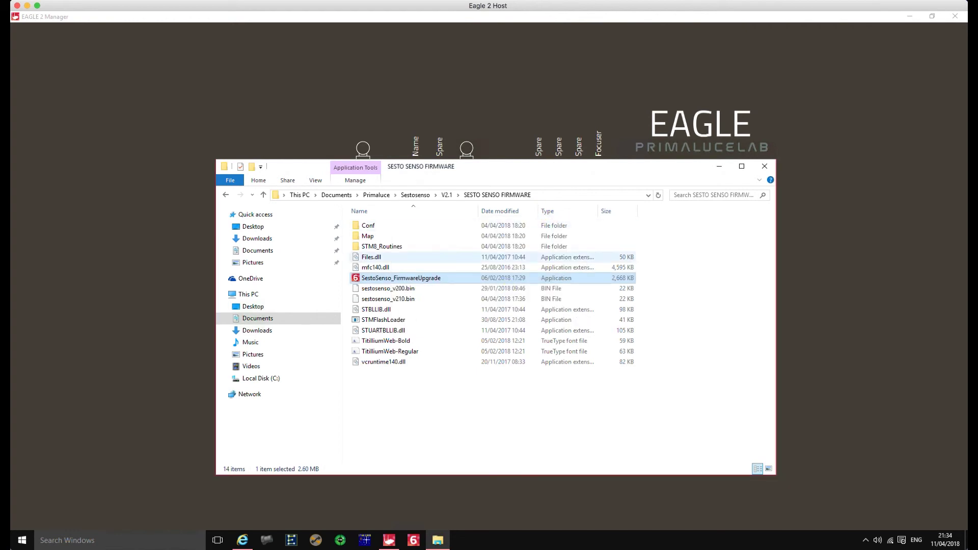
Reopen SESTO SENSO, connect on COM3 showing firmware 2.10, and expand the quick and advanced settings
{"action": "left_click", "coordinate": [389, 542]}
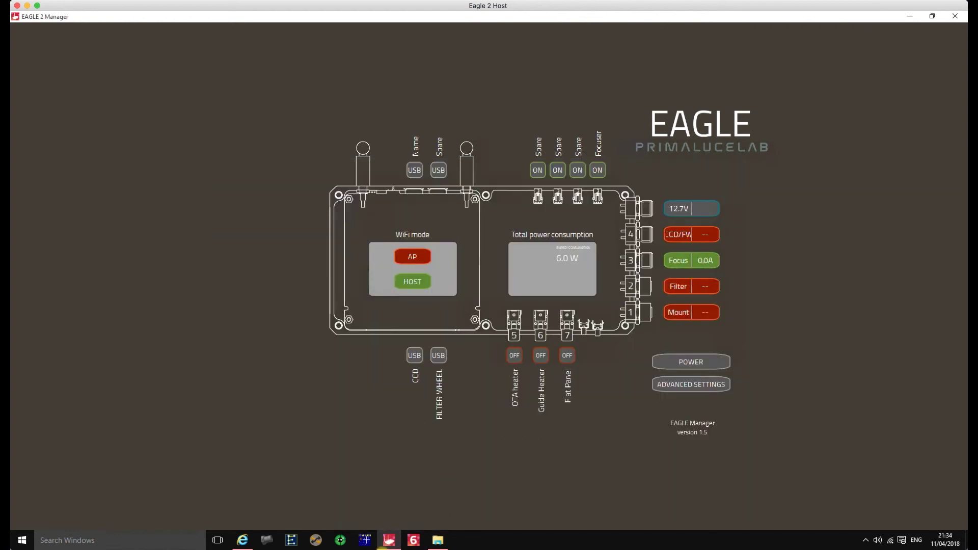
{"action": "left_click", "coordinate": [418, 540]}
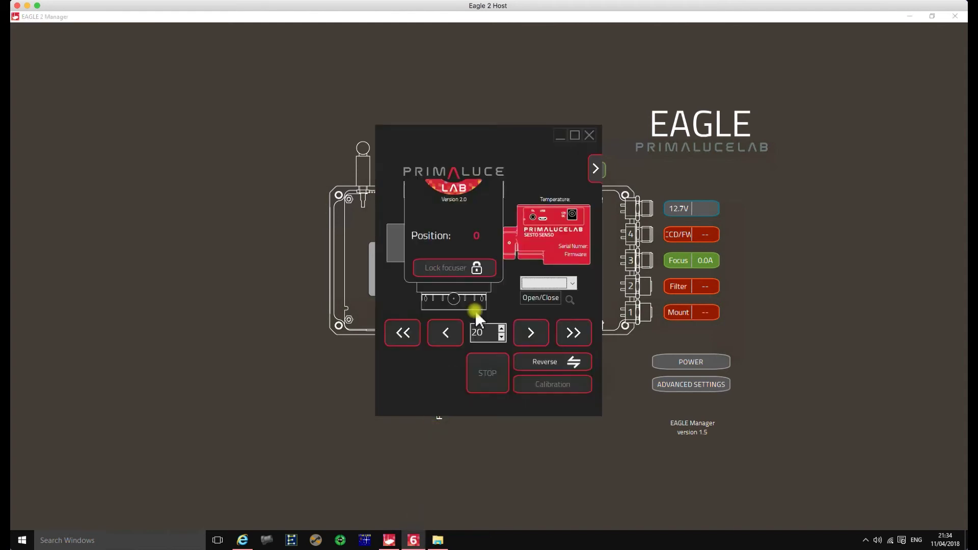
{"action": "left_click", "coordinate": [536, 284]}
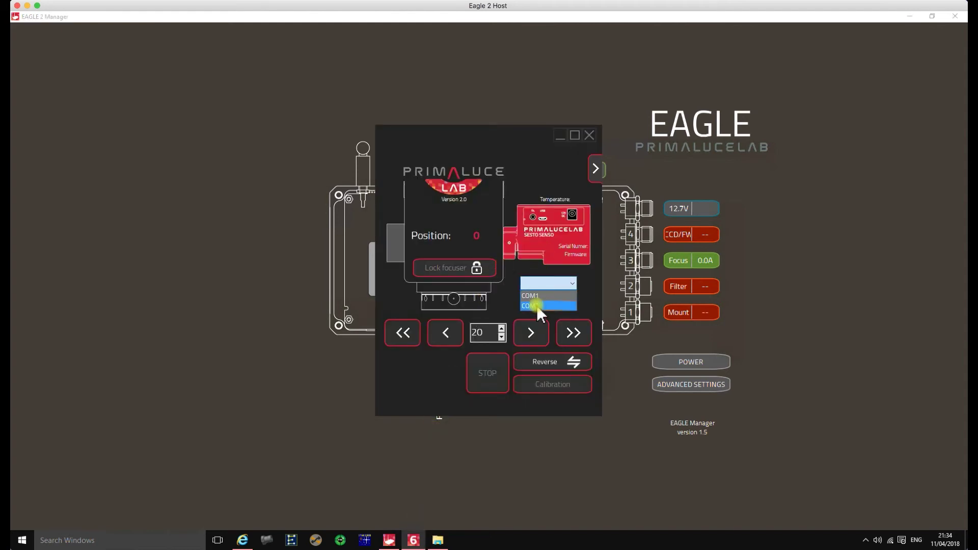
{"action": "left_click", "coordinate": [537, 306]}
{"action": "left_click", "coordinate": [541, 301]}
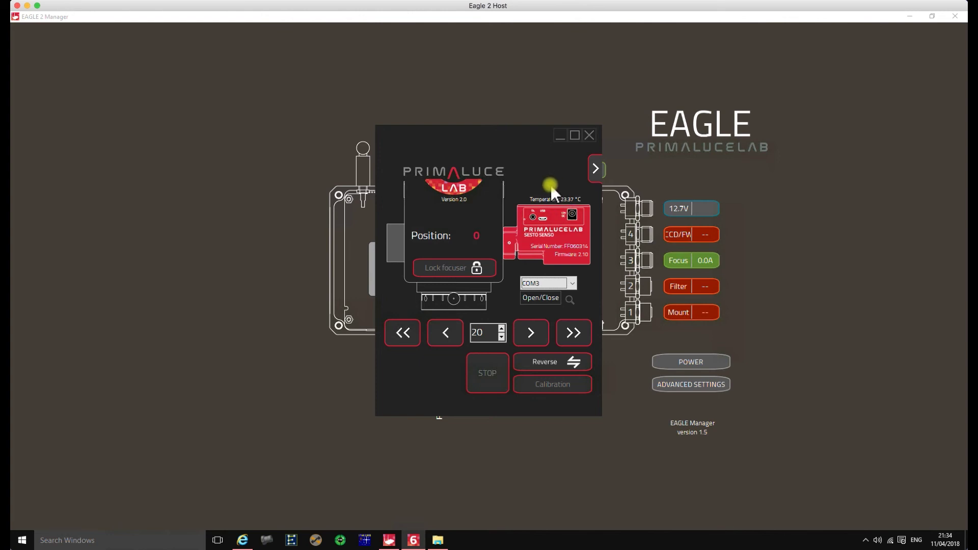
{"action": "left_click", "coordinate": [595, 169]}
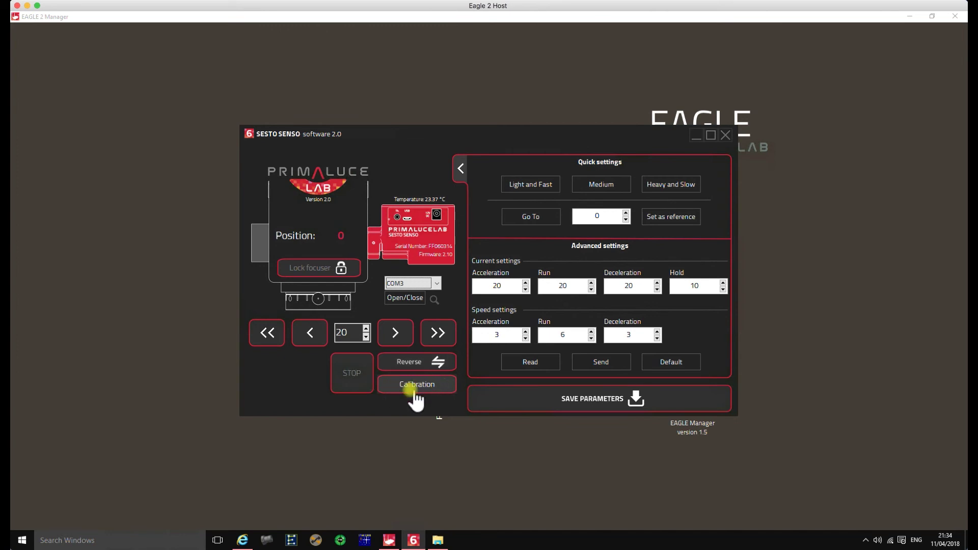
{"action": "left_click", "coordinate": [424, 388]}
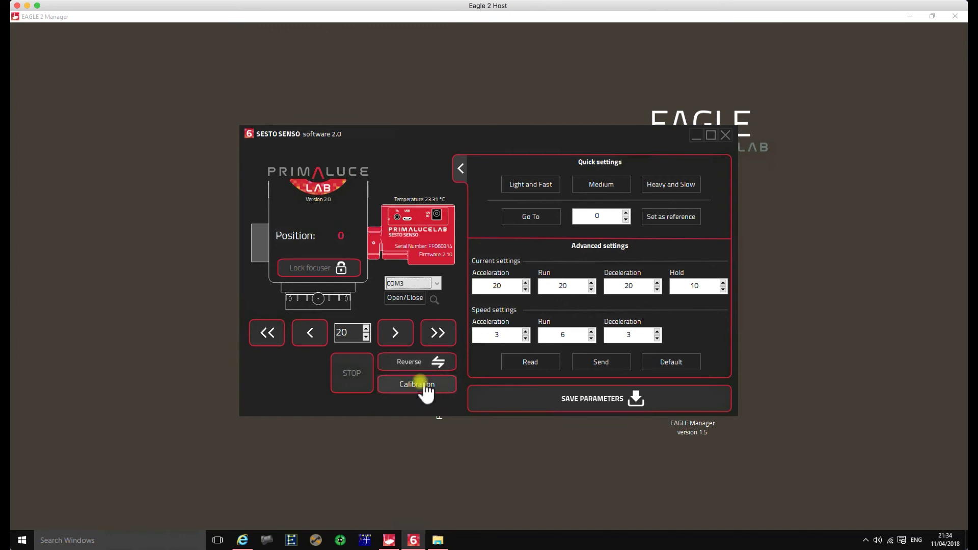